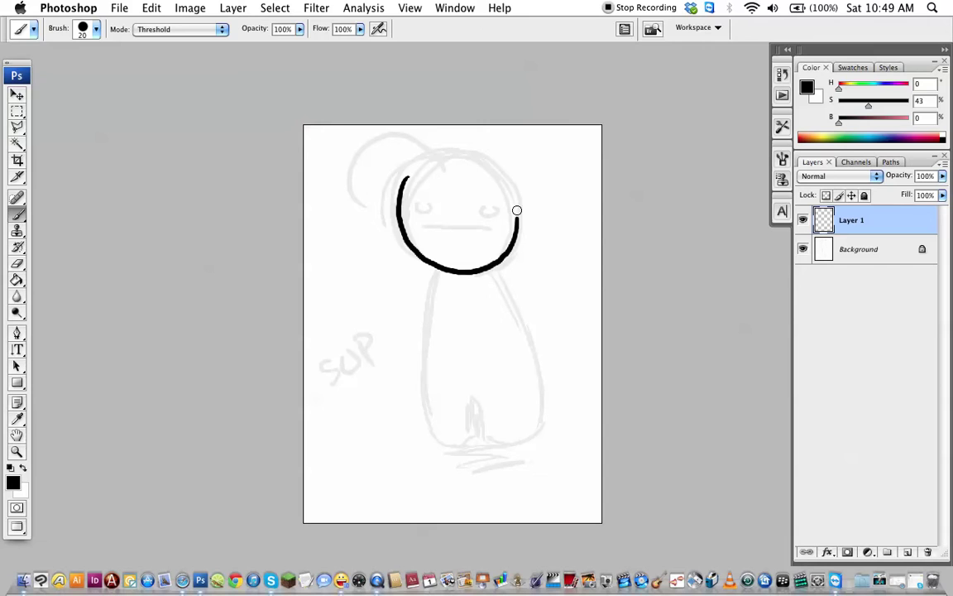
left_click_drag(489, 213, 493, 217)
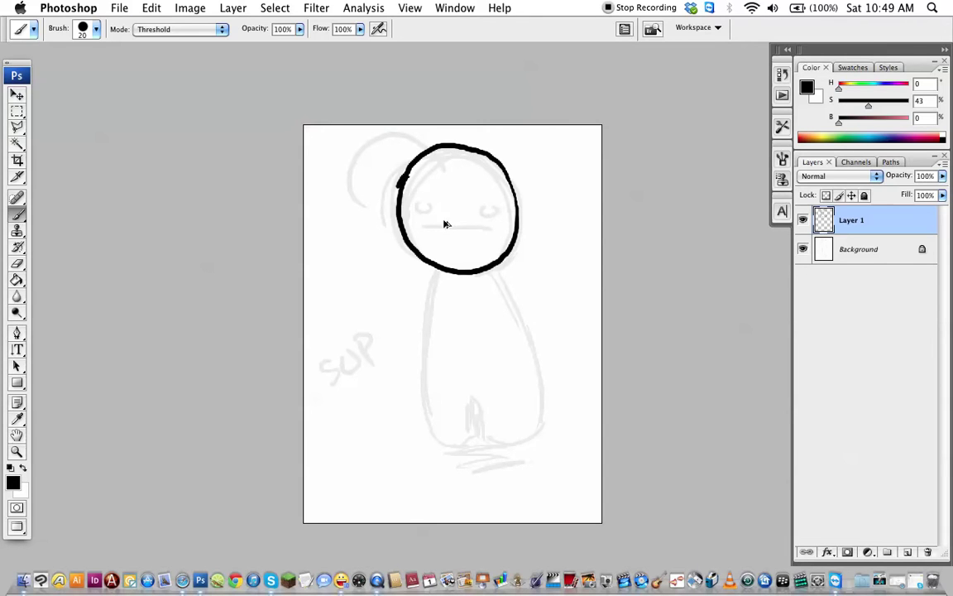
key("super+alt+z")
key("super+alt+z")
Ink the head outline with its hair curl, two eyes and straight mouth in black over the sketch on Layer 1
mouse_move(416, 170)
left_mouse_down()
mouse_move(400, 228)
mouse_move(452, 273)
mouse_move(492, 264)
mouse_move(496, 176)
mouse_move(460, 160)
mouse_move(398, 196)
mouse_move(412, 252)
mouse_move(466, 272)
mouse_move(509, 253)
mouse_move(503, 164)
mouse_move(444, 155)
mouse_move(376, 192)
left_mouse_up()
key("super+alt+z")
left_click(832, 220)
mouse_move(494, 207)
left_mouse_down()
mouse_move(484, 213)
mouse_move(500, 214)
left_mouse_up()
mouse_move(415, 202)
left_mouse_down()
mouse_move(417, 211)
mouse_move(428, 204)
mouse_move(433, 229)
mouse_move(496, 233)
left_mouse_up()
Ink the body outline with its two stubby legs below the head, following the faint sketch
mouse_move(436, 274)
left_mouse_down()
mouse_move(426, 361)
mouse_move(434, 411)
mouse_move(454, 450)
mouse_move(480, 434)
mouse_move(477, 409)
mouse_move(517, 445)
left_mouse_up()
mouse_move(492, 269)
left_mouse_down()
mouse_move(526, 346)
mouse_move(534, 414)
mouse_move(509, 444)
left_mouse_up()
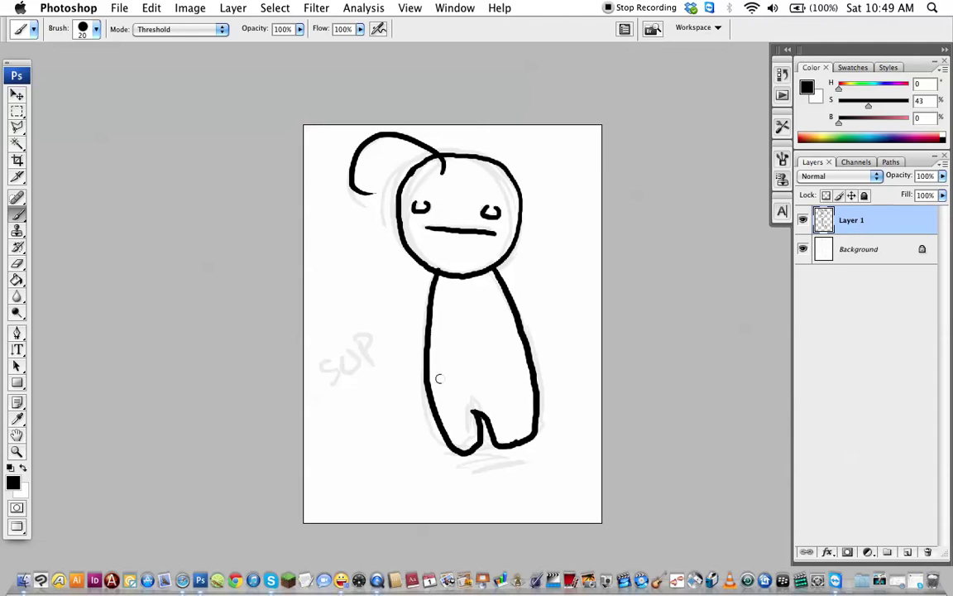
key("XF86AudioLowerVolume")
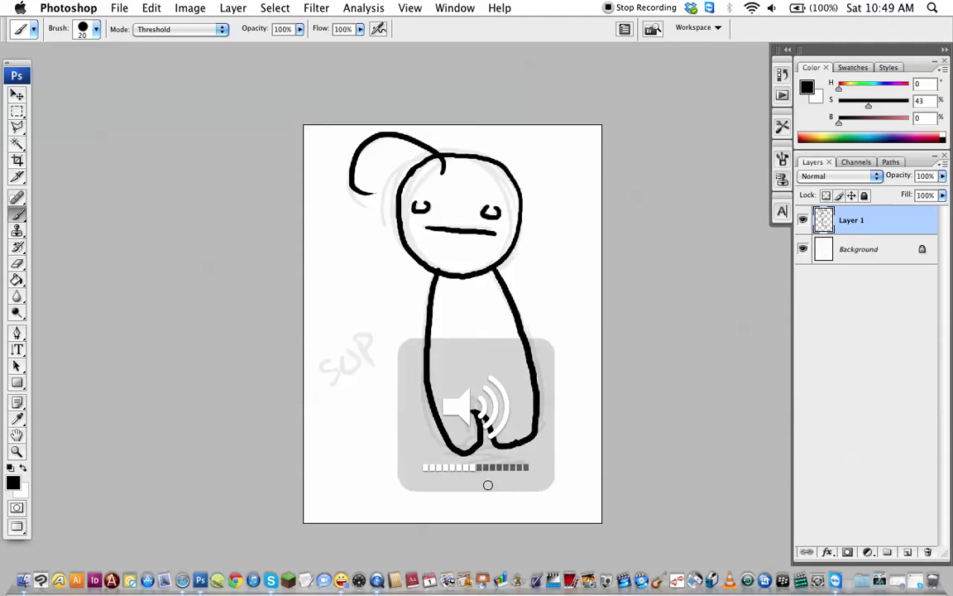
mouse_move(466, 454)
left_mouse_down()
mouse_move(510, 453)
mouse_move(534, 470)
left_mouse_up()
key("super+z")
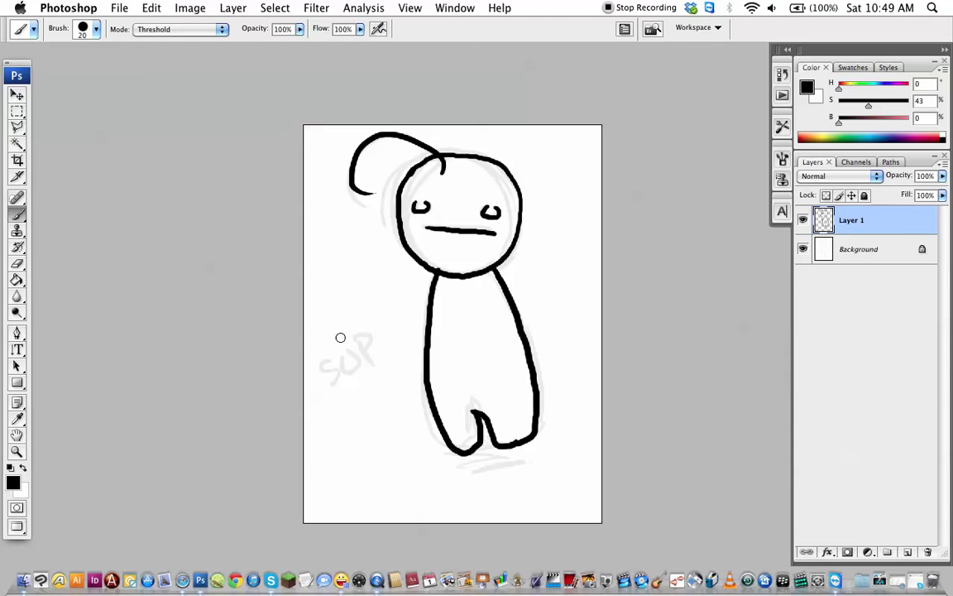
Hand-letter "sup?" in black beside the body, over the sketched lettering
left_click_drag(330, 345, 378, 328)
left_click(384, 333)
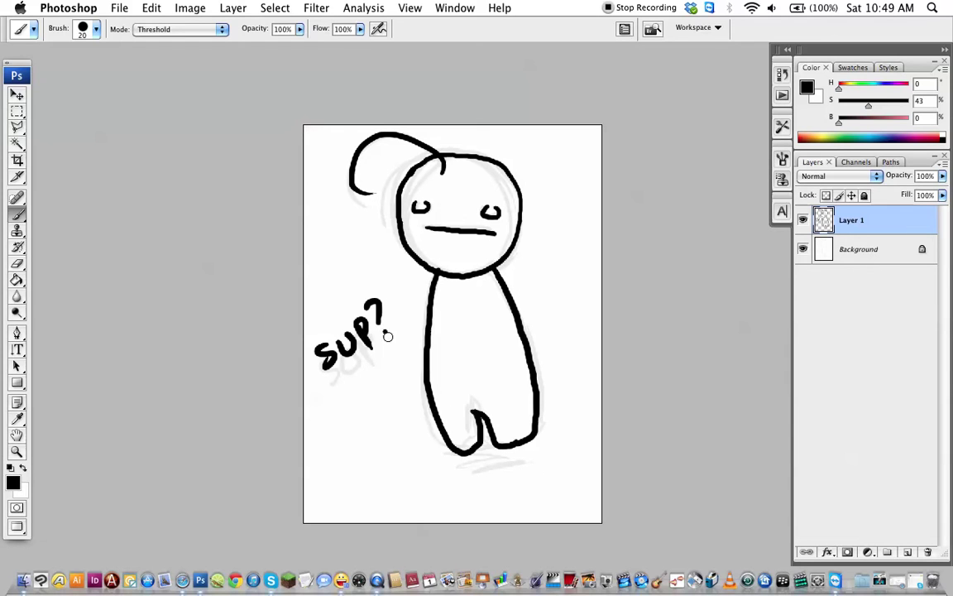
Select the interiors of the body and head with the Magic Wand and add a new layer above the line art
key("w")
left_click(483, 353)
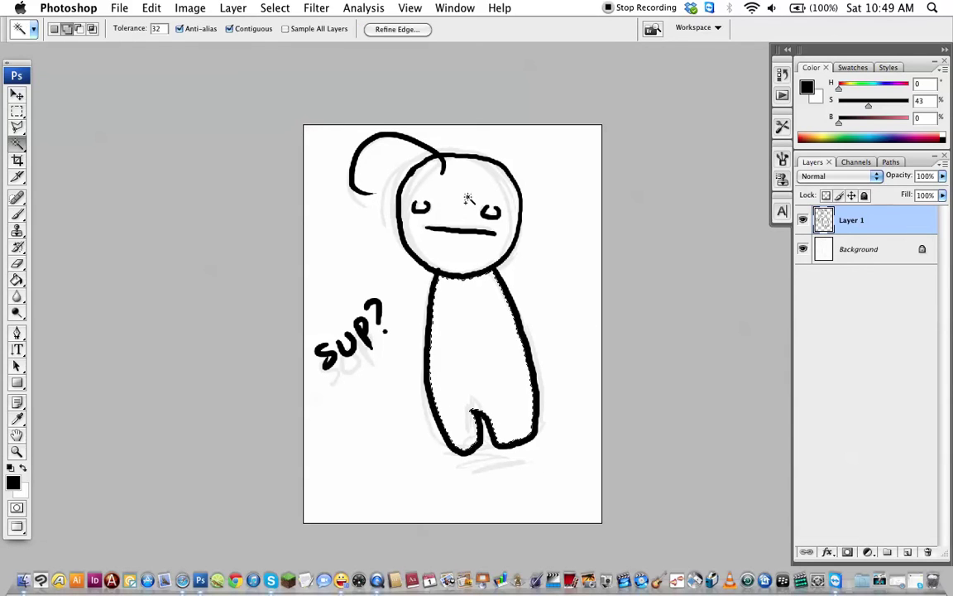
left_click(908, 552)
Choose the soft 300 px preset for the Brush tool
key("b")
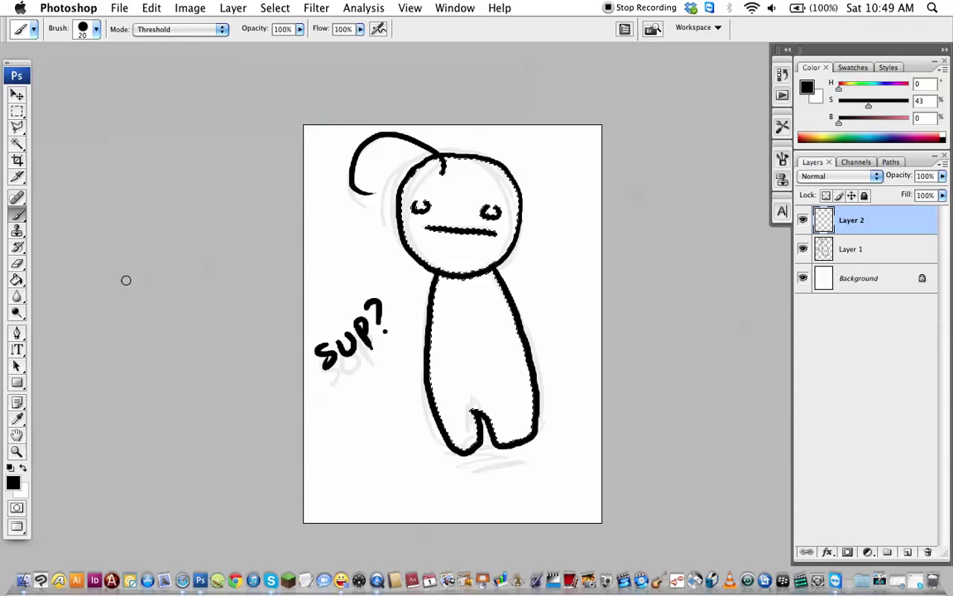
left_click(83, 27)
left_click(142, 345)
left_click(83, 27)
mouse_move(163, 150)
left_mouse_down()
mouse_move(169, 183)
mouse_move(166, 149)
left_mouse_up()
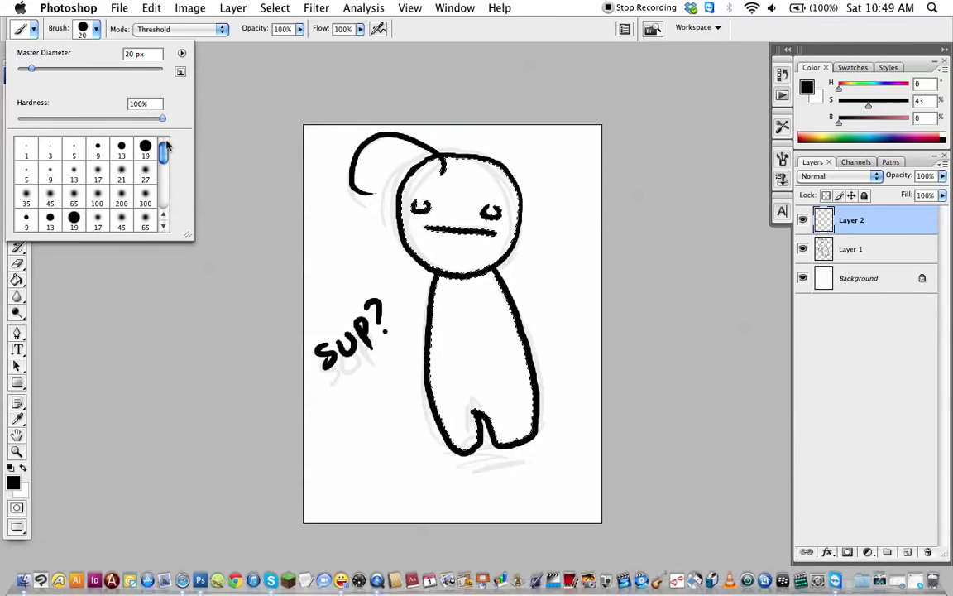
double_click(133, 177)
Set the foreground color to light grey with 0% saturation and 87% brightness
left_click(13, 484)
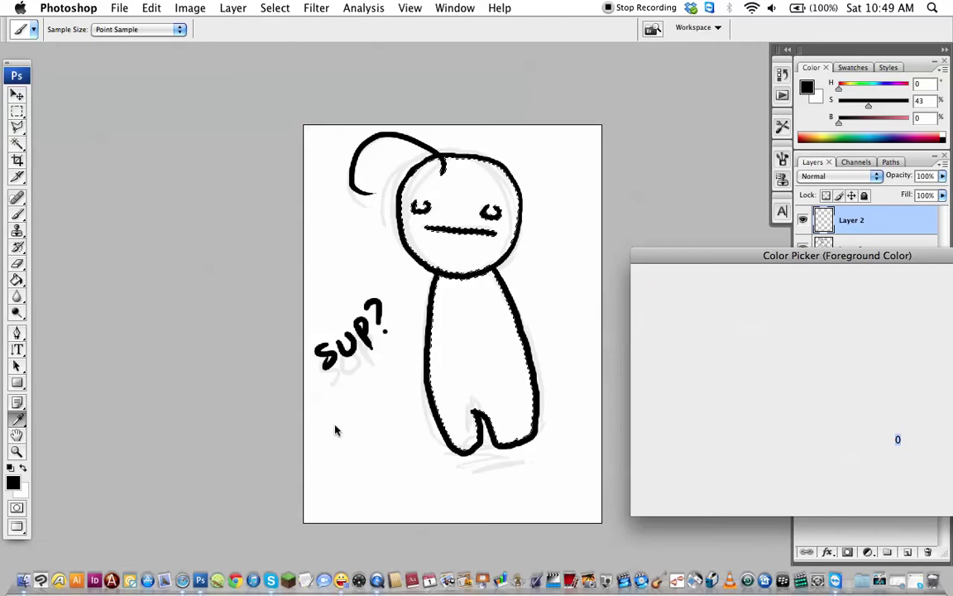
left_click(848, 380)
left_click_drag(616, 279, 566, 321)
key("Return")
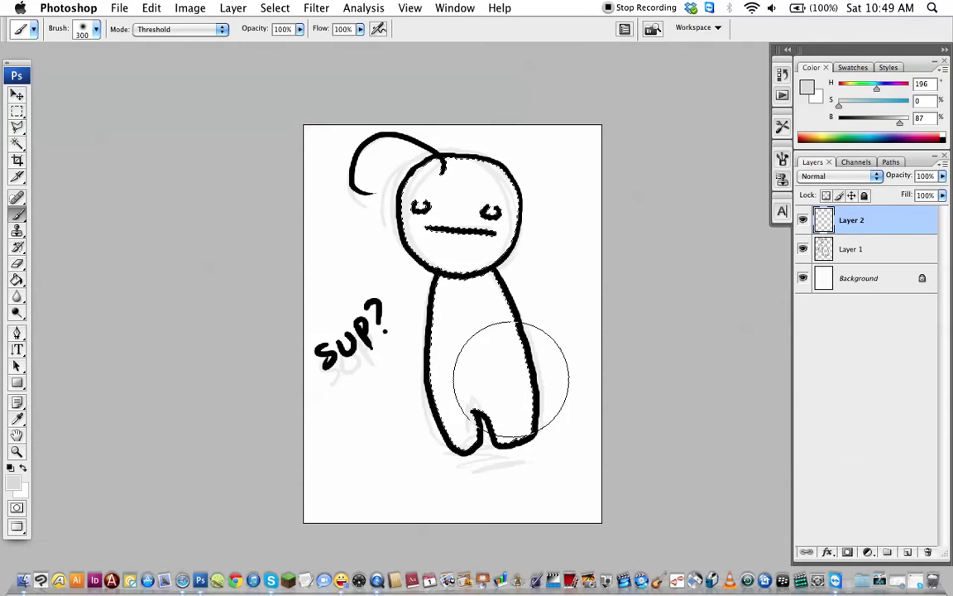
Fill the selected head and body on Layer 2 with off-white at 99% brightness
key("h")
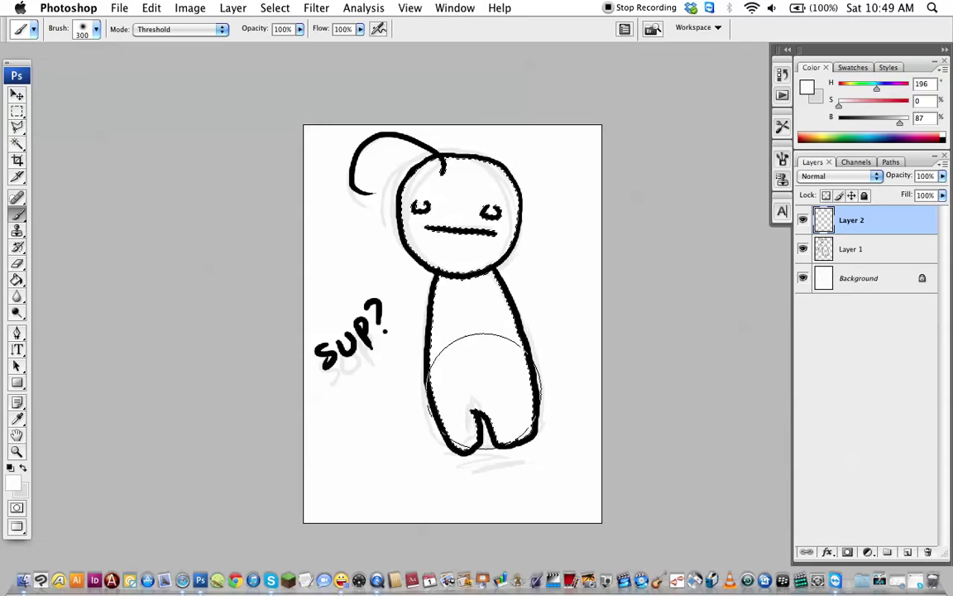
key("g")
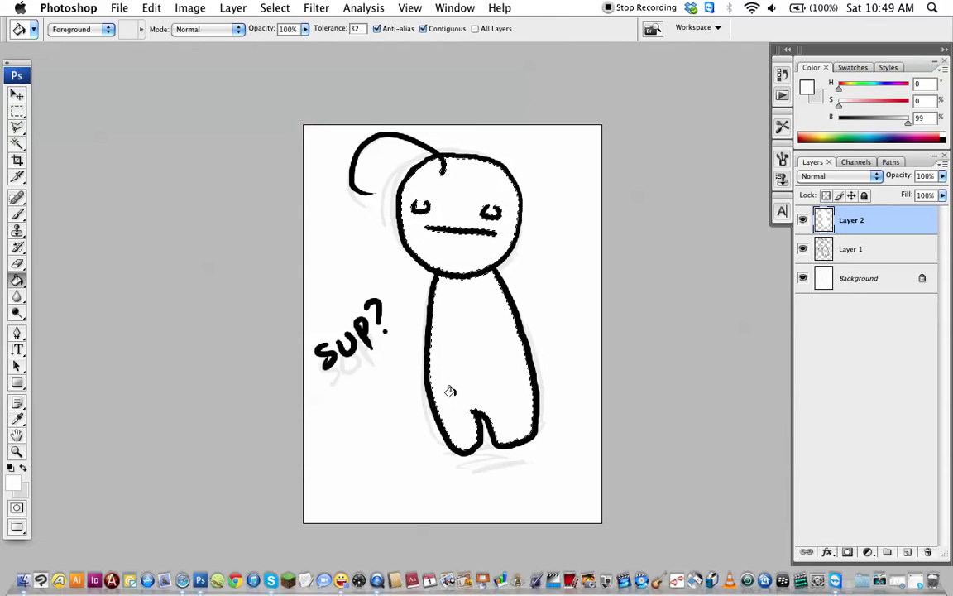
key("super+z")
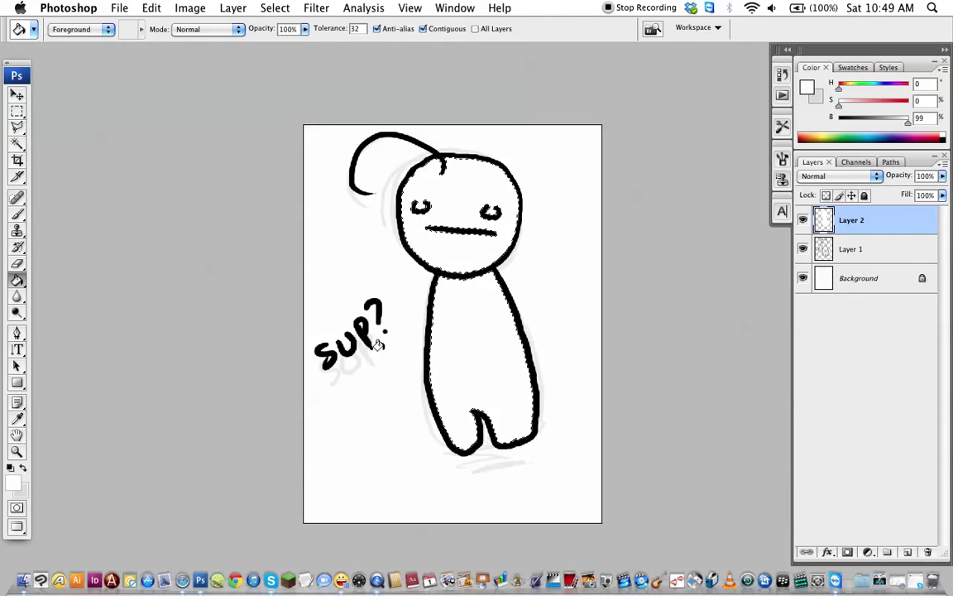
Shade the left edges of the head and body and the area under the chin in light grey with a soft 100 px Normal-mode brush
key("b")
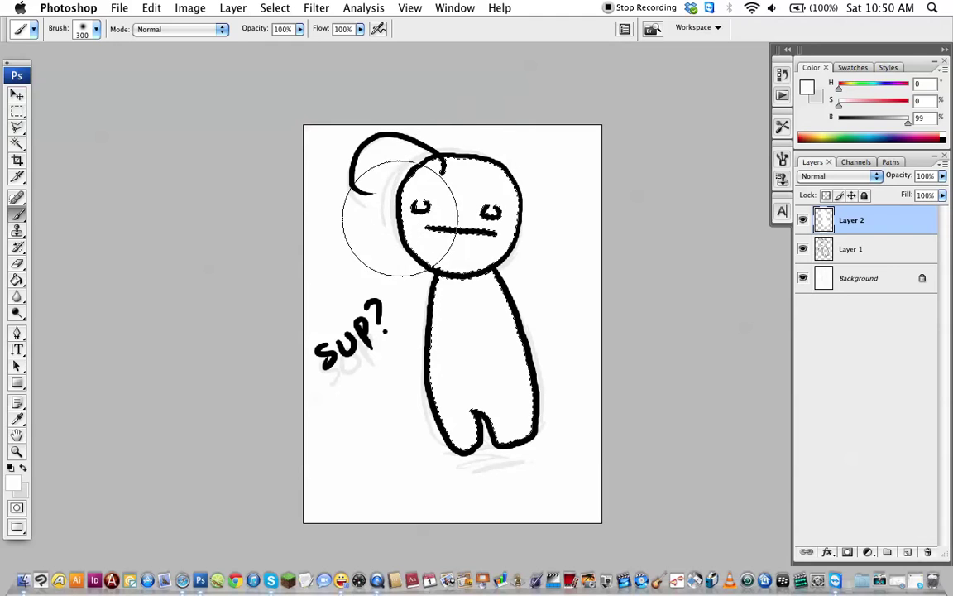
left_click(320, 334, "alt")
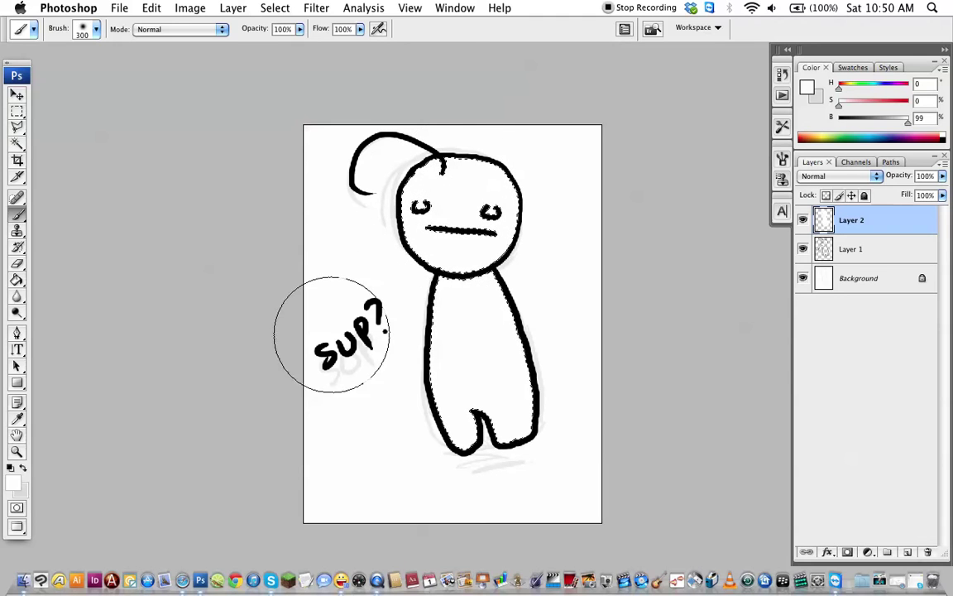
key("super+z")
key("bracketleft")
key("bracketleft")
key("bracketleft")
key("bracketleft")
key("bracketleft")
key("bracketleft")
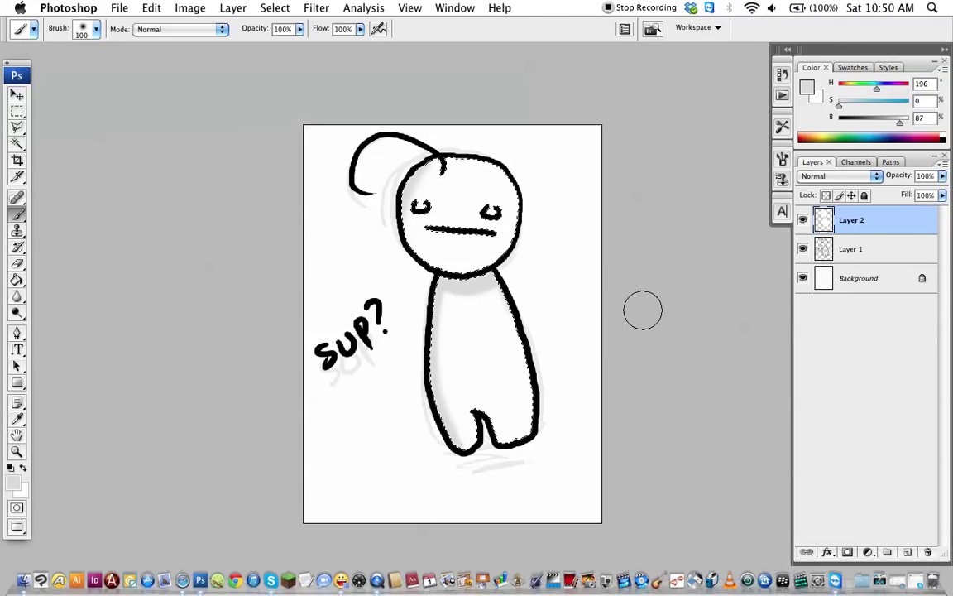
Clear the selection and fill the Background layer's sketched areas with the sampled off-white to cover the remaining sketch lines
key("w")
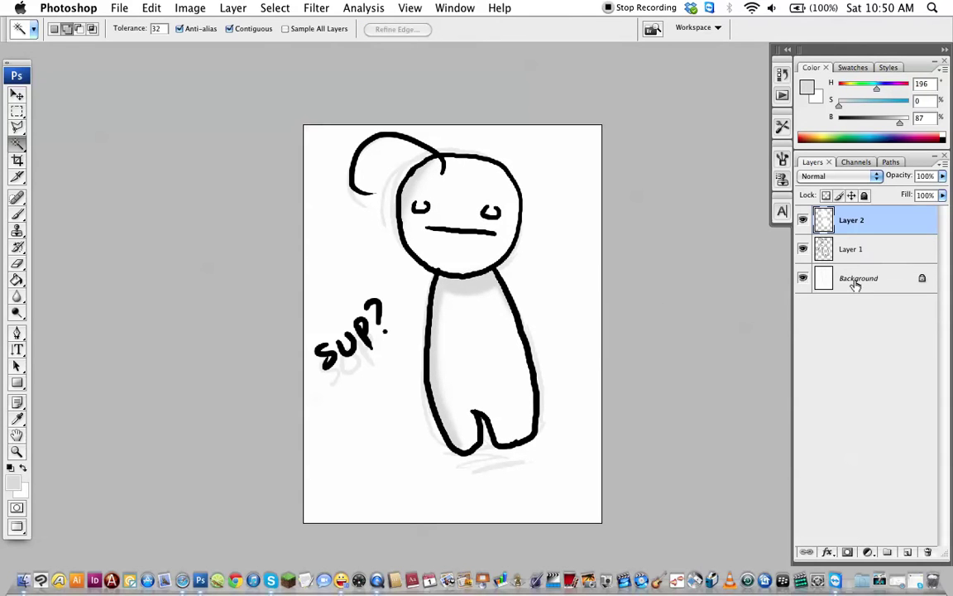
left_click(853, 280)
key("g")
key("w")
key("g")
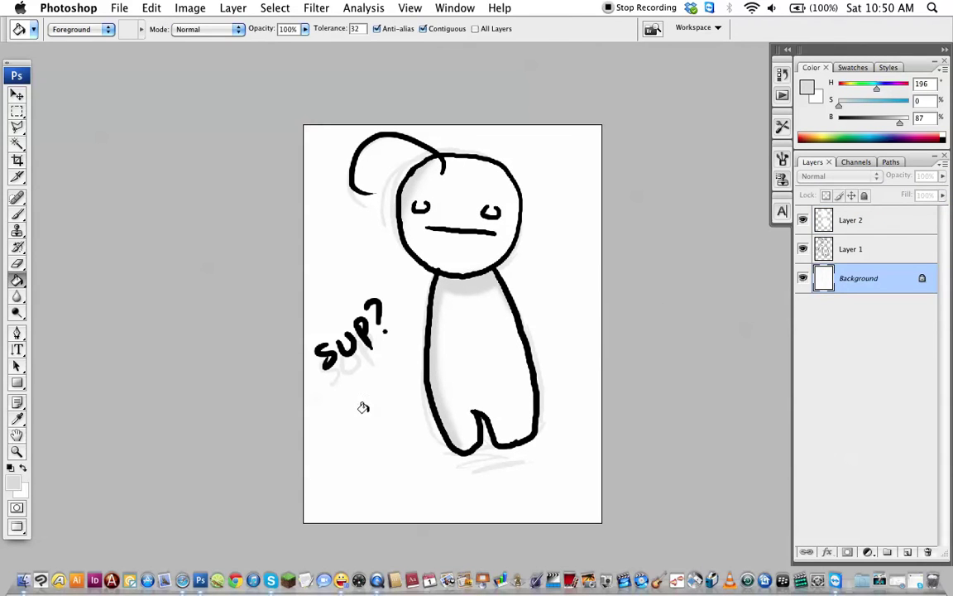
left_click(393, 407, "alt")
left_click(379, 410)
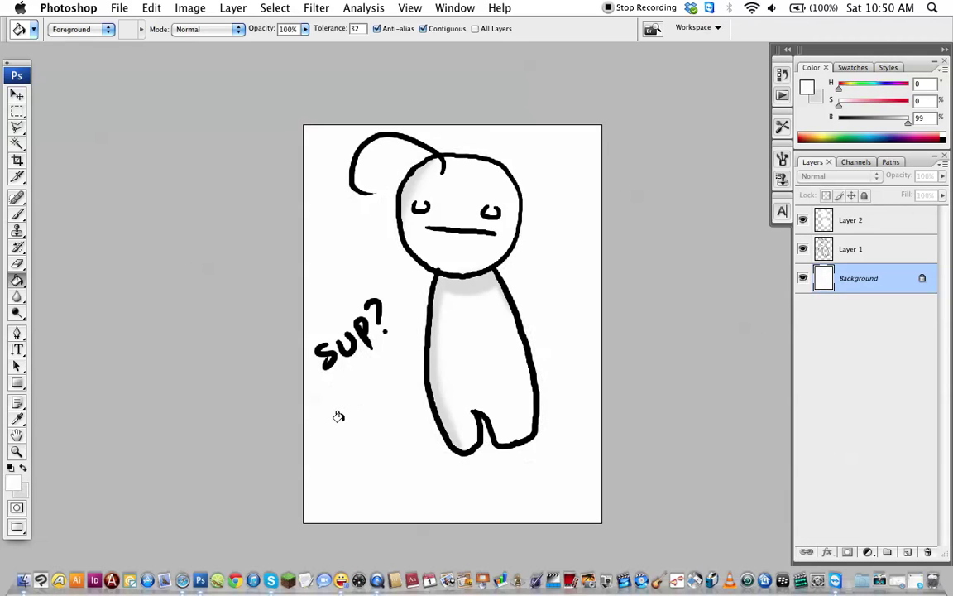
Make the Background layer active and set the foreground color to light blue with hue 196, saturation 54% and brightness 100%
left_click(851, 221)
left_click(850, 249)
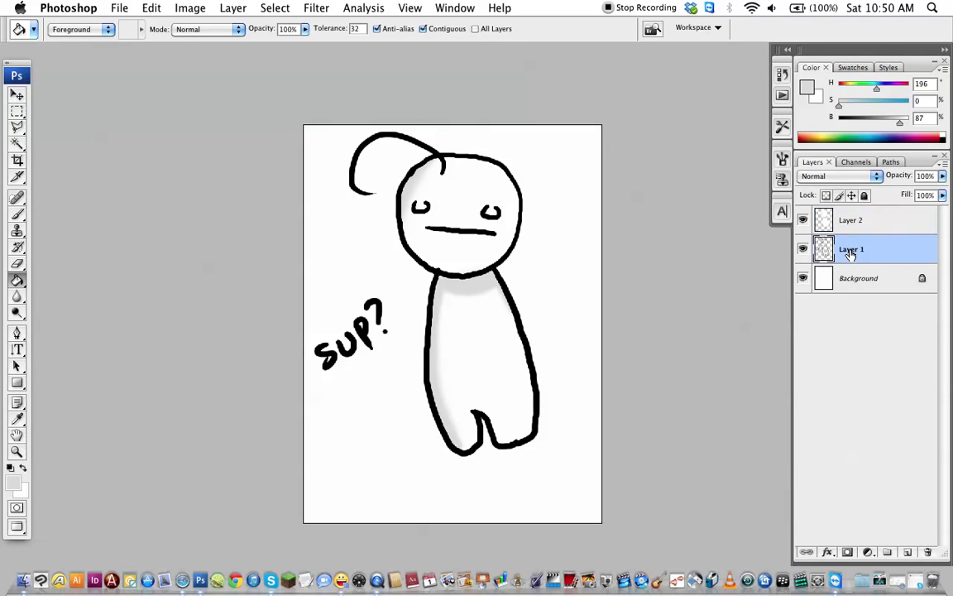
left_click(853, 279)
left_click(11, 482)
mouse_move(703, 299)
left_mouse_down()
mouse_move(693, 253)
mouse_move(721, 254)
mouse_move(742, 240)
left_mouse_up()
key("Return")
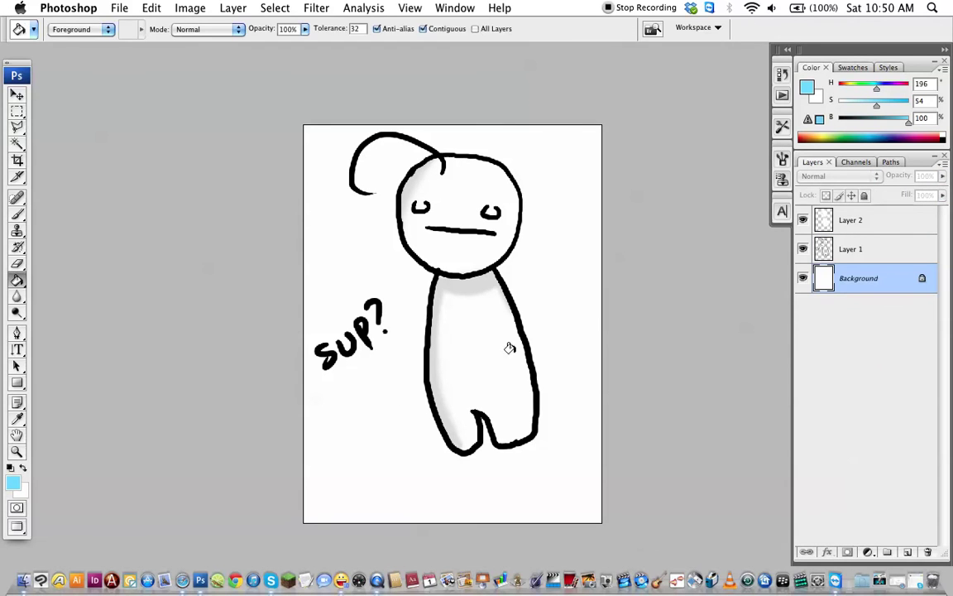
Enlarge the soft brush to 300 px and select the whole off-white background with the Magic Wand
key("b")
key("bracketright")
key("bracketright")
key("bracketright")
key("bracketright")
key("bracketright")
key("bracketright")
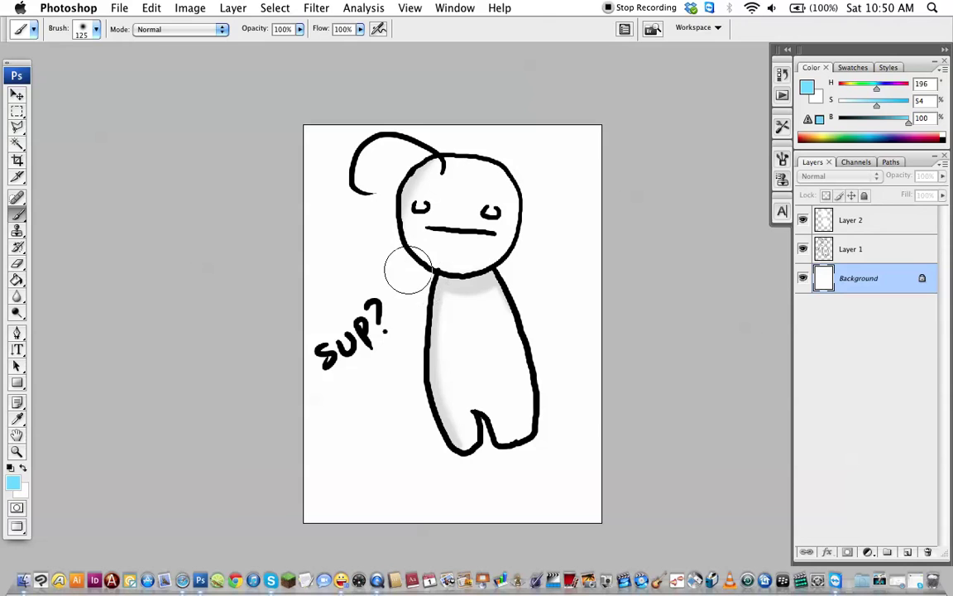
key("w")
left_click(331, 188)
key("b")
Paint a soft light blue glow around the character's head, hair curl and body on the Background layer
mouse_move(329, 181)
left_mouse_down()
mouse_move(302, 171)
mouse_move(302, 254)
left_mouse_up()
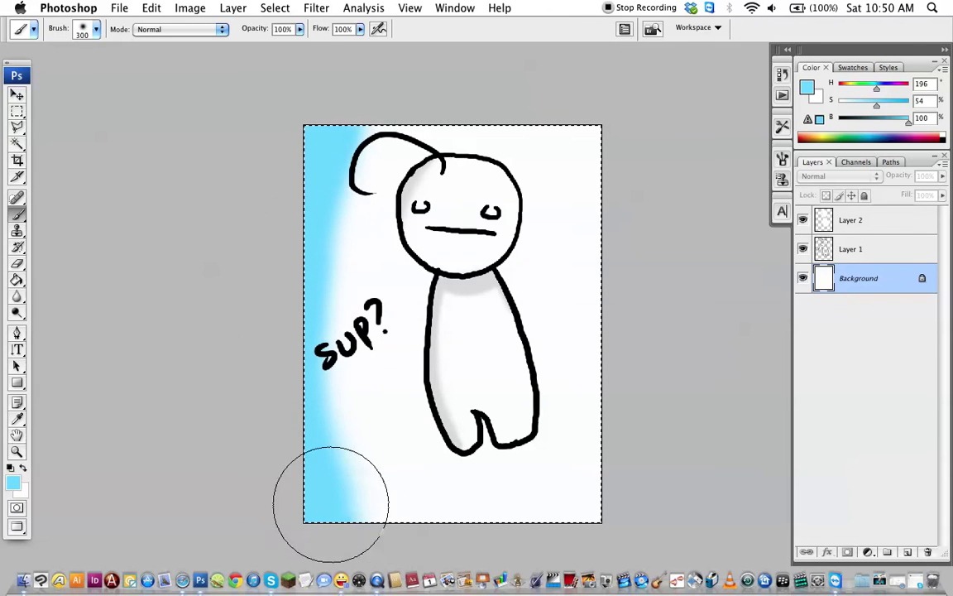
key("ctrl+z")
mouse_move(407, 170)
left_mouse_down()
mouse_move(400, 174)
mouse_move(426, 187)
mouse_move(490, 302)
mouse_move(439, 254)
mouse_move(491, 436)
mouse_move(519, 361)
mouse_move(425, 342)
left_mouse_up()
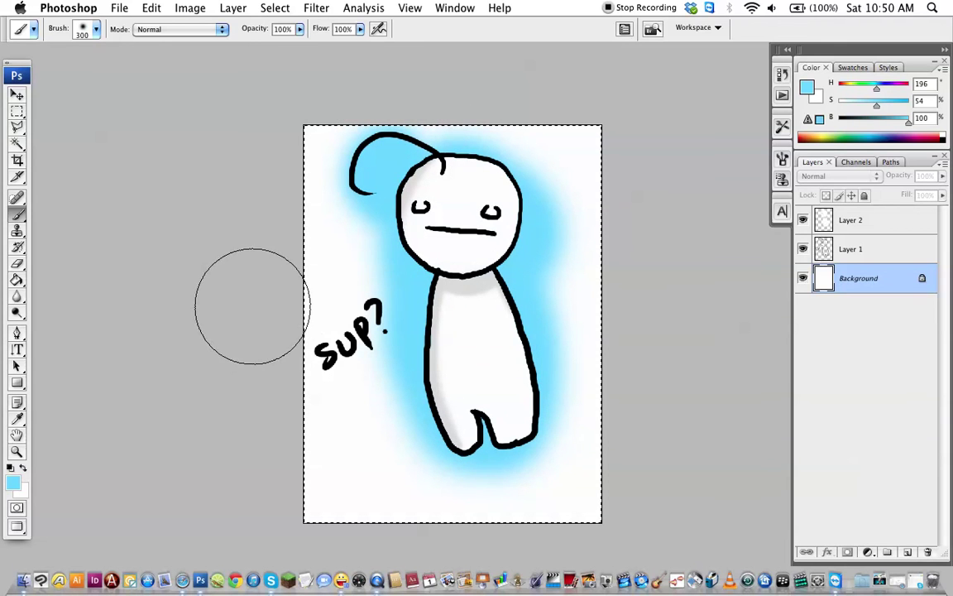
Prepare a 9 px brush with black as the foreground color and make Layer 1 active
left_click(95, 29)
left_click(88, 134)
key("Return")
left_click(13, 481)
left_click(724, 478)
key("Return")
left_click(826, 247)
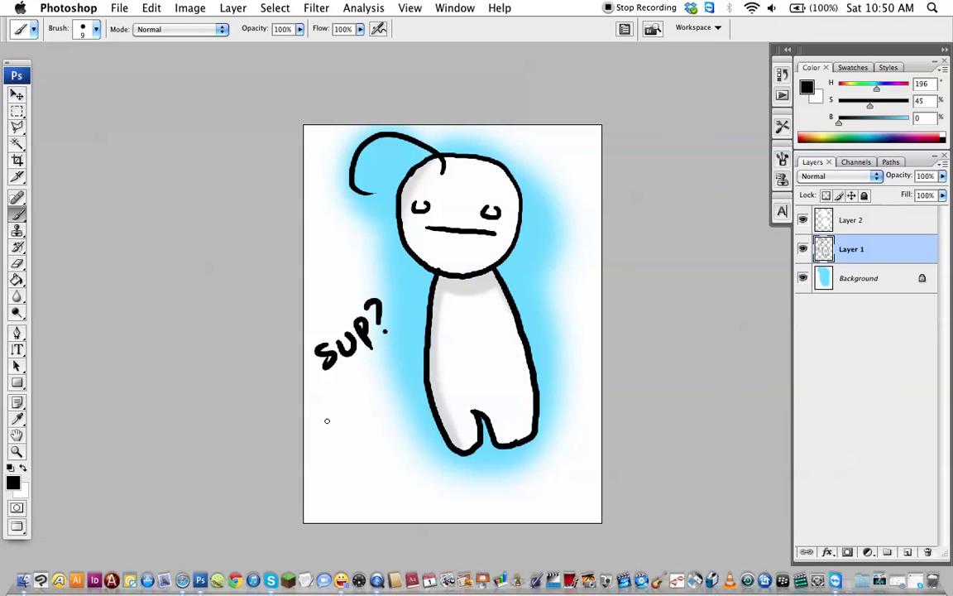
Doodle a small peeking character with a hair curl and paws in the canvas's lower-left corner and letter "Thanks" beside it
mouse_move(324, 508)
left_mouse_down()
mouse_move(323, 458)
mouse_move(370, 459)
mouse_move(384, 491)
mouse_move(355, 518)
mouse_move(328, 516)
mouse_move(382, 519)
left_mouse_up()
mouse_move(337, 491)
left_mouse_down()
mouse_move(356, 491)
mouse_move(326, 479)
mouse_move(366, 478)
mouse_move(376, 432)
left_mouse_up()
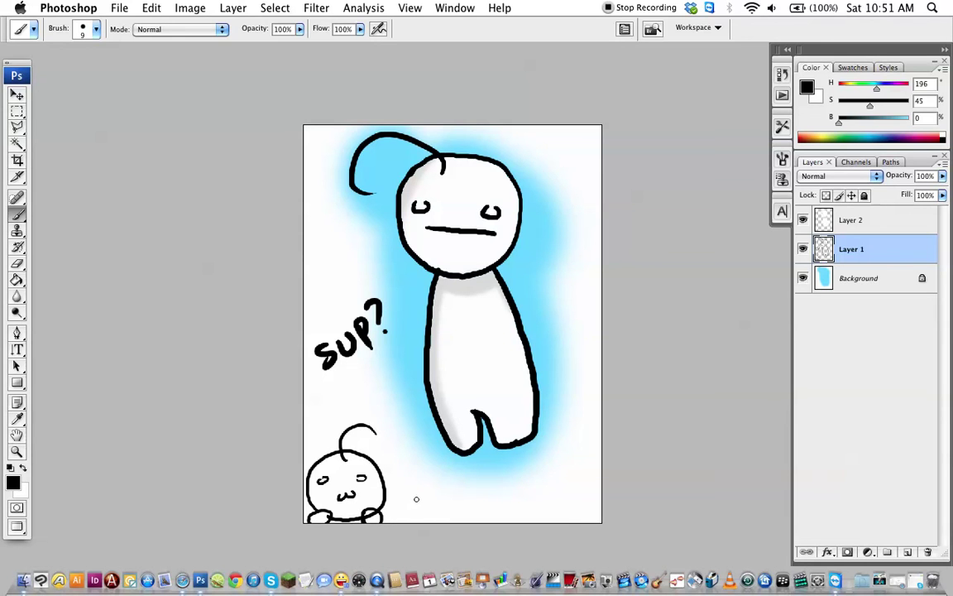
mouse_move(407, 497)
left_mouse_down()
mouse_move(413, 509)
mouse_move(461, 507)
mouse_move(403, 497)
left_mouse_up()
left_click(647, 6)
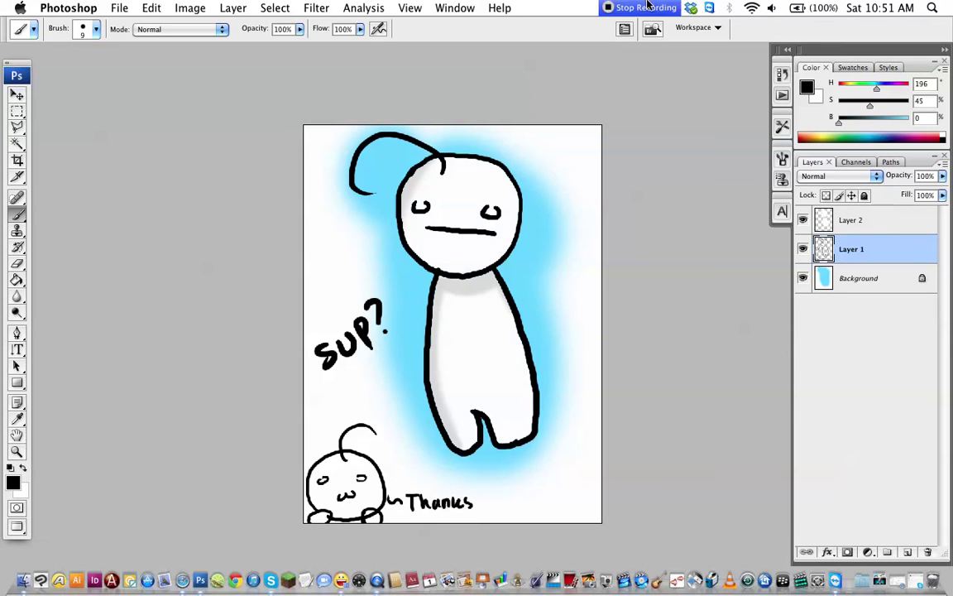